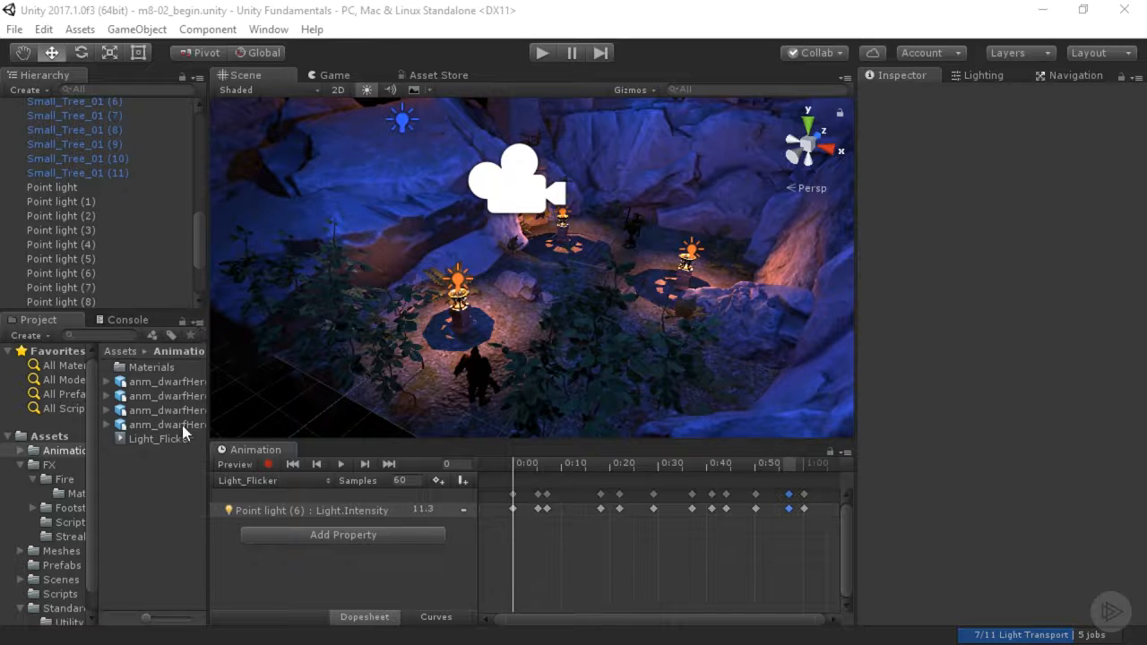
Create an Animator Controller named Dwarf_Hero in the Animations folder
right_click(147, 469)
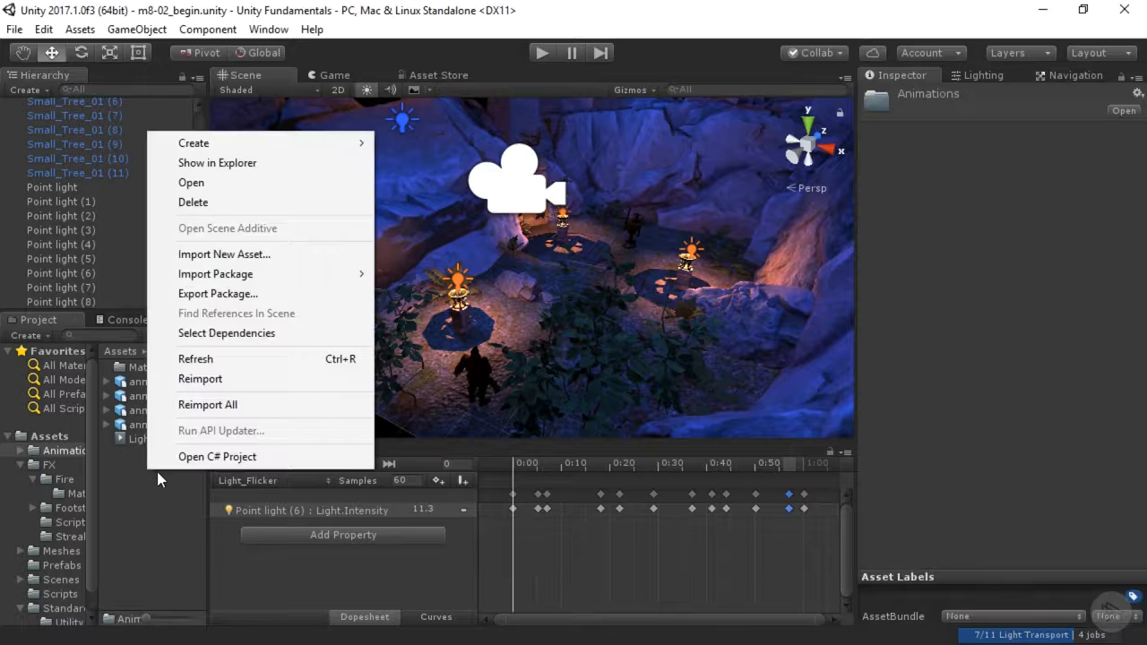
mouse_move(220, 146)
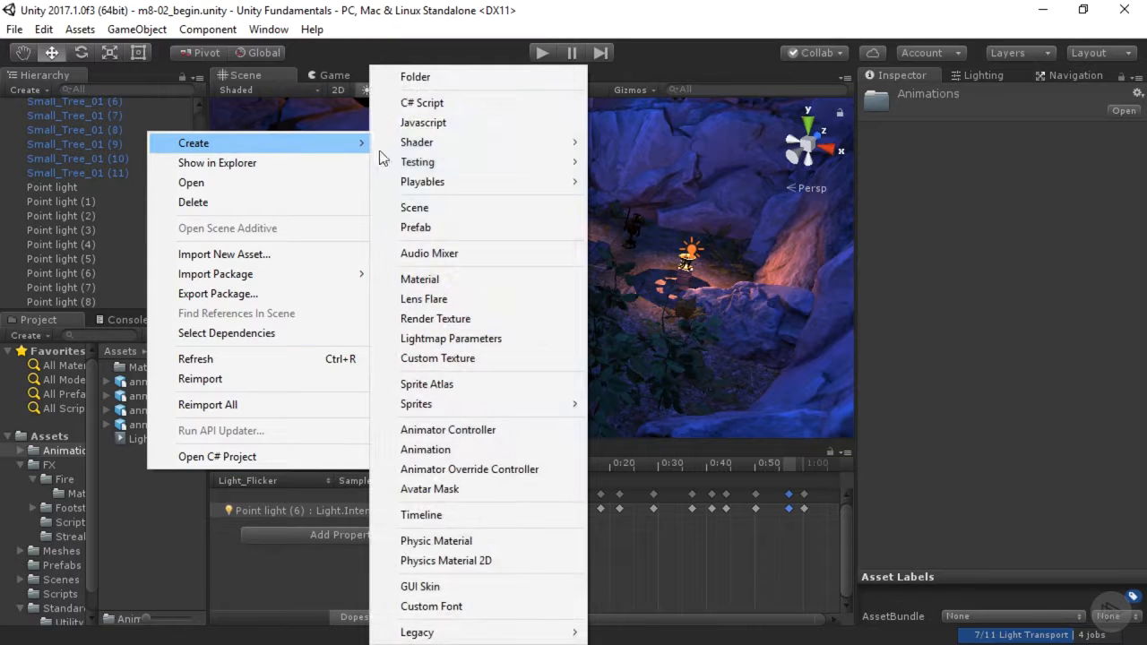
left_click(449, 431)
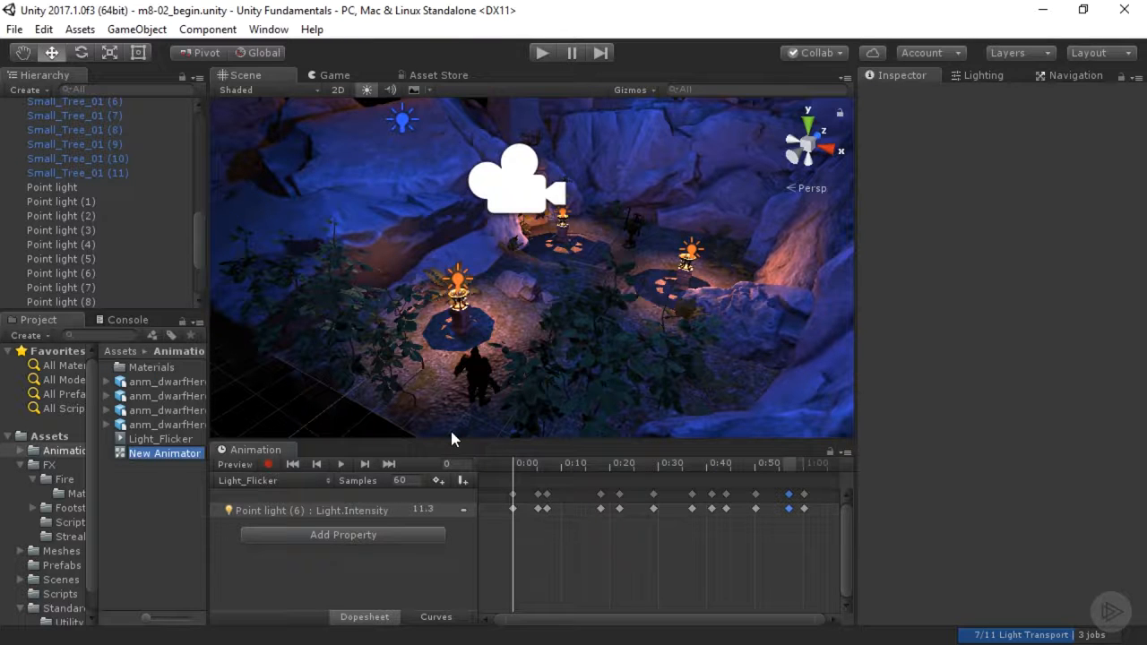
type("D")
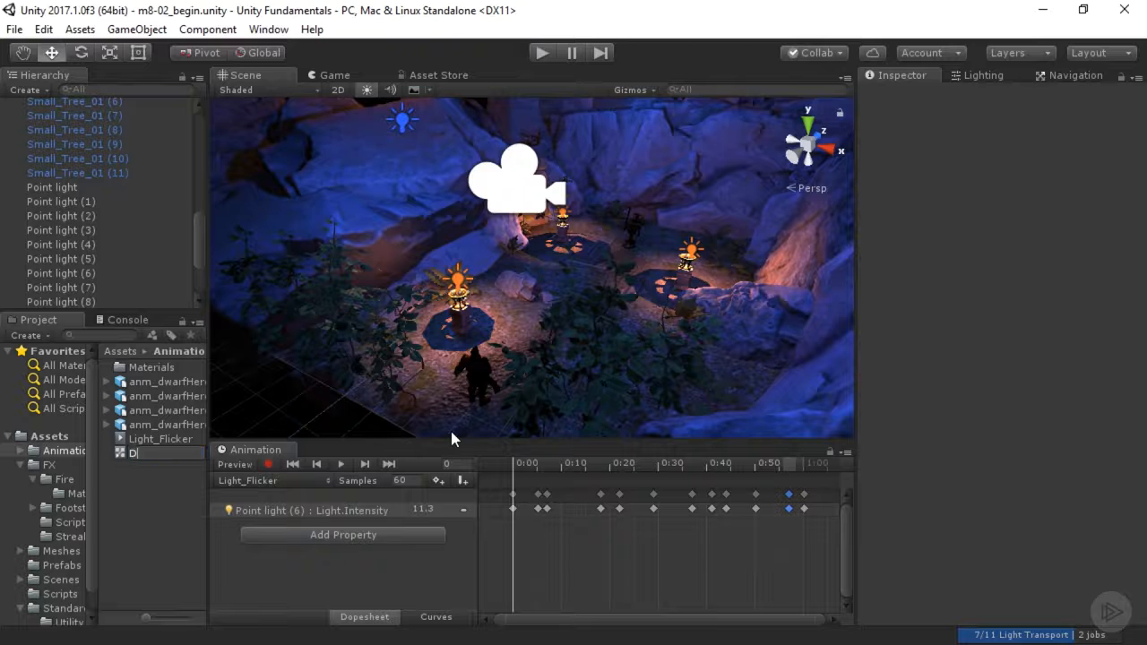
type("warf_Hero")
key("Return")
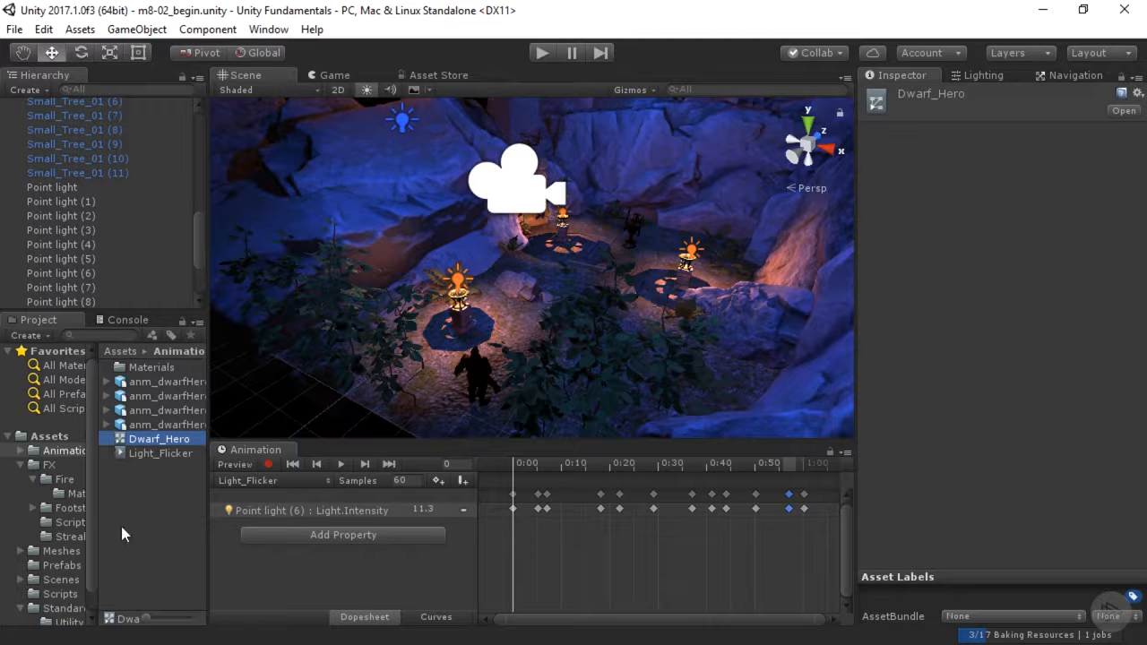
Select the dwarf_hero character in the scene and review its components
left_click(472, 363)
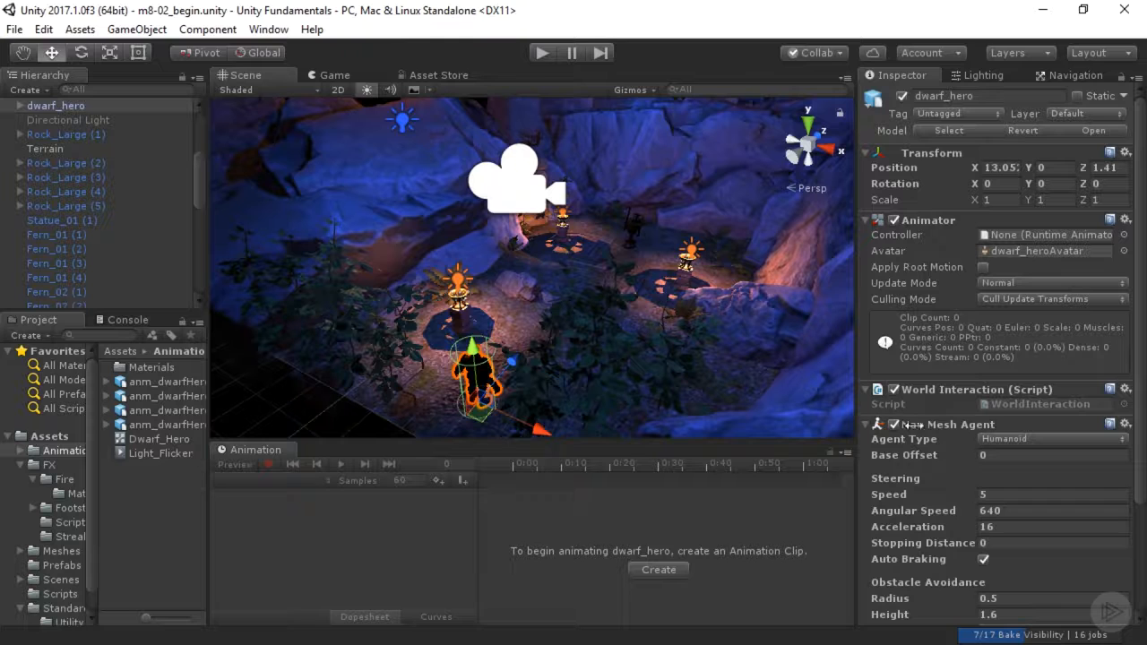
scroll(945, 427, "down", 3)
scroll(945, 428, "down", 3)
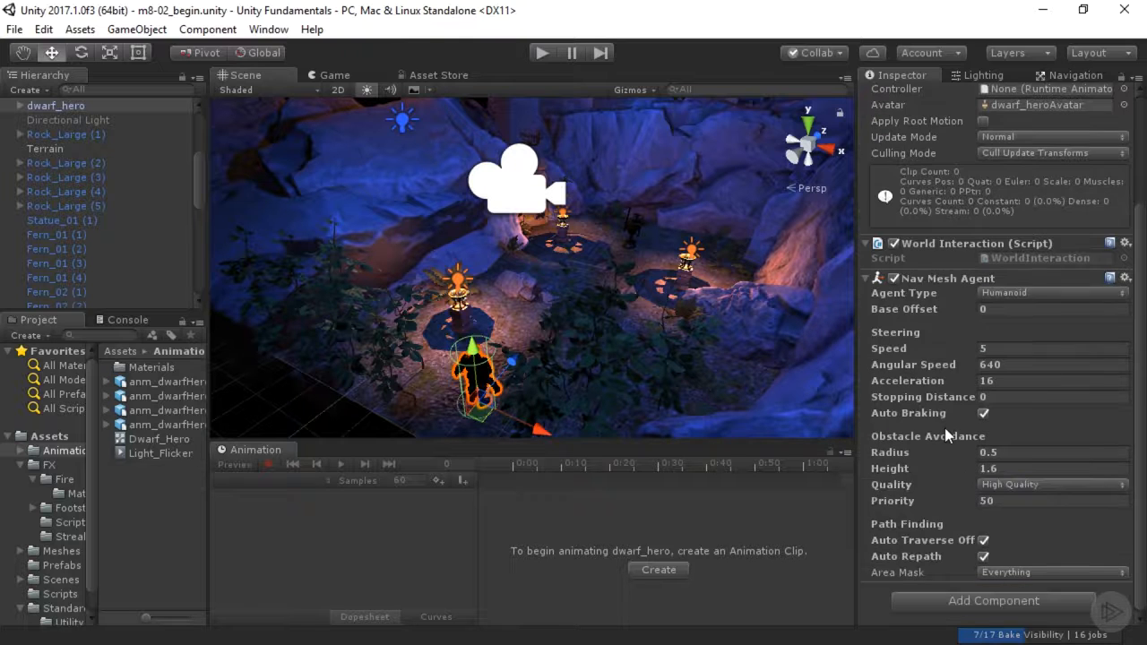
Try to add an Animator component to dwarf_hero from the Miscellaneous category
left_click(978, 599)
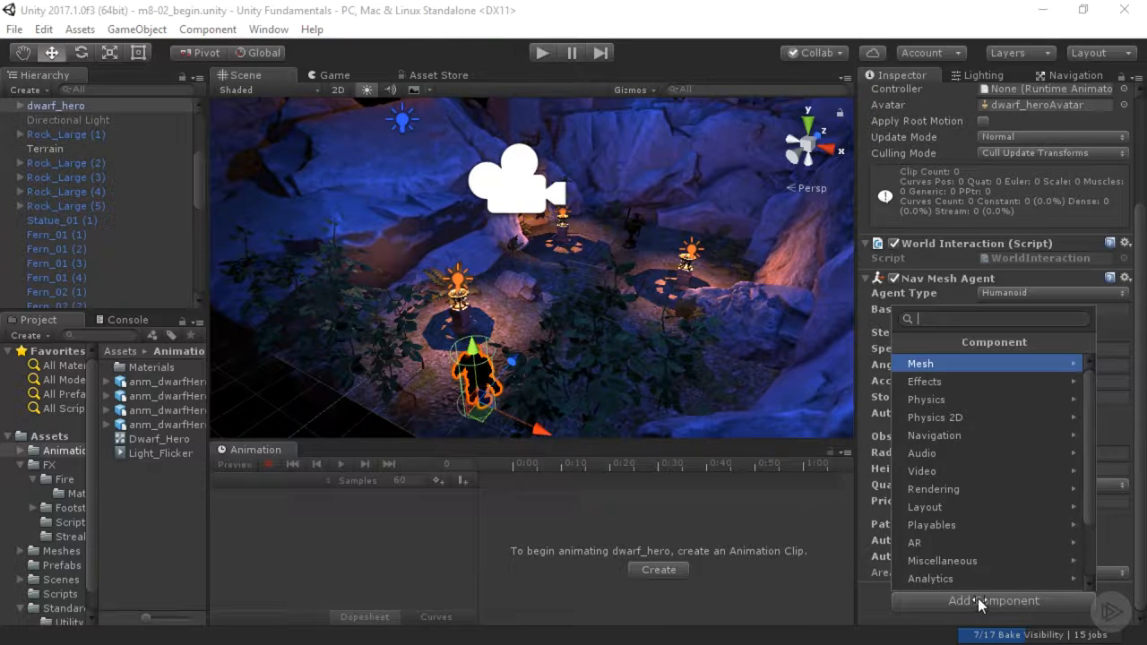
left_click(954, 562)
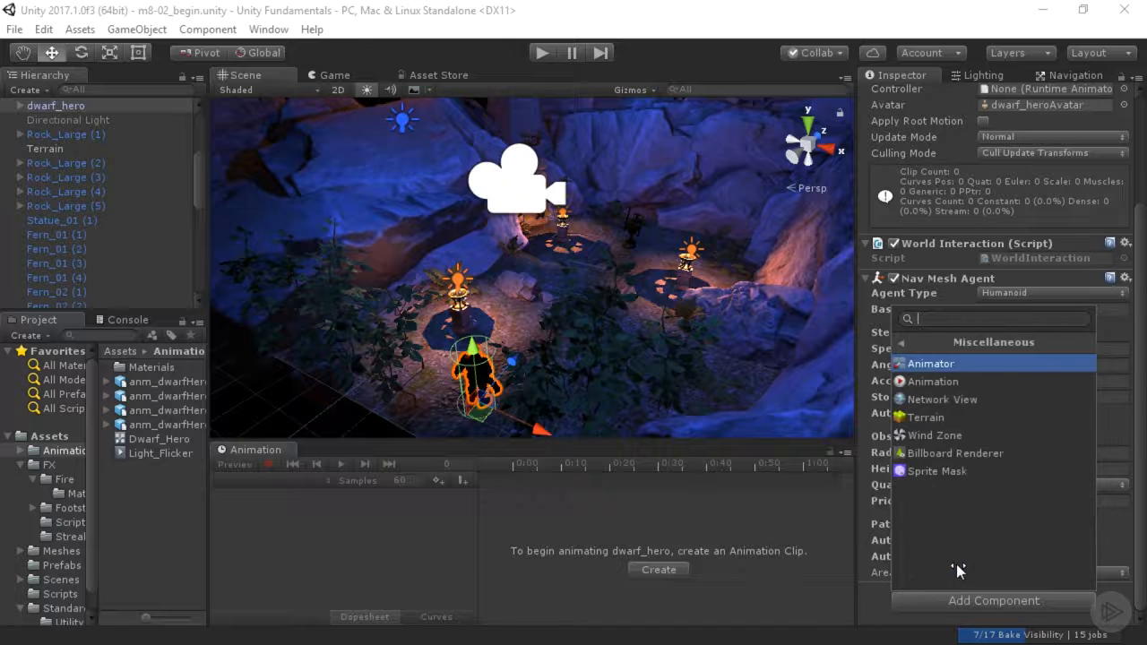
left_click(949, 366)
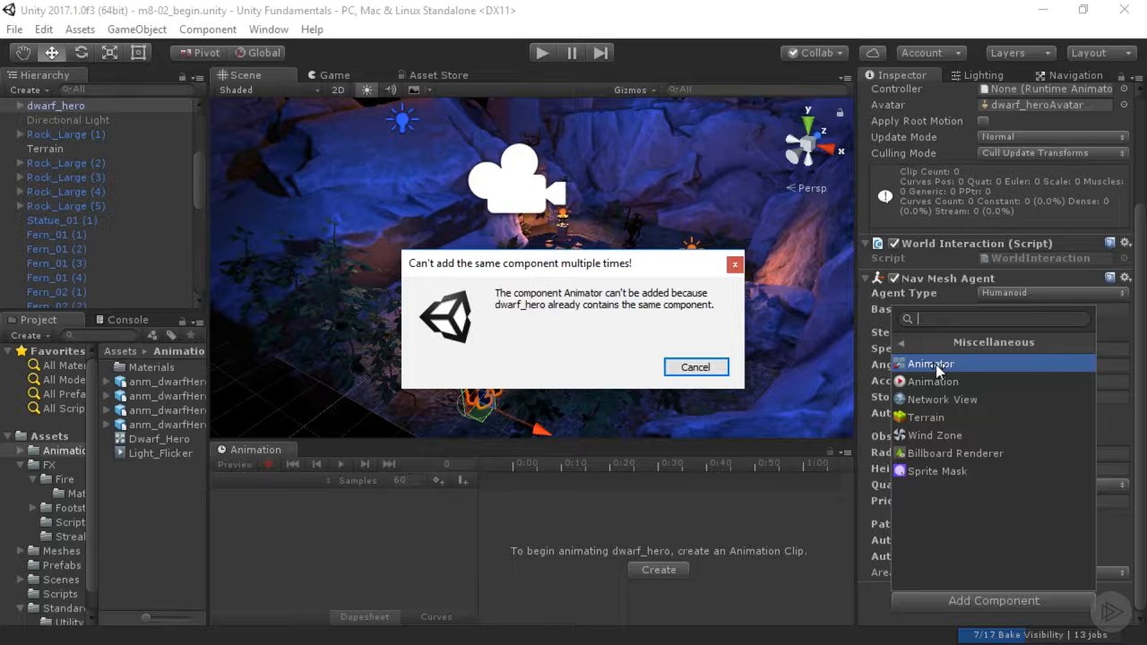
left_click(695, 366)
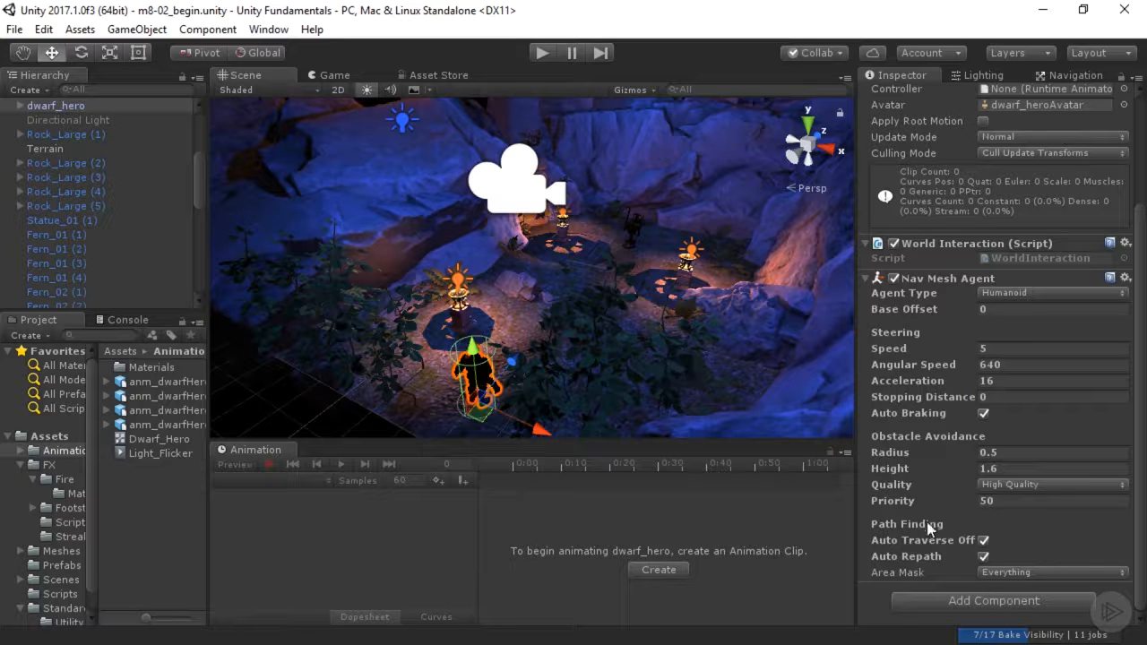
Assign the Dwarf_Hero controller to the Animator component of dwarf_hero
scroll(926, 521, "up", 3)
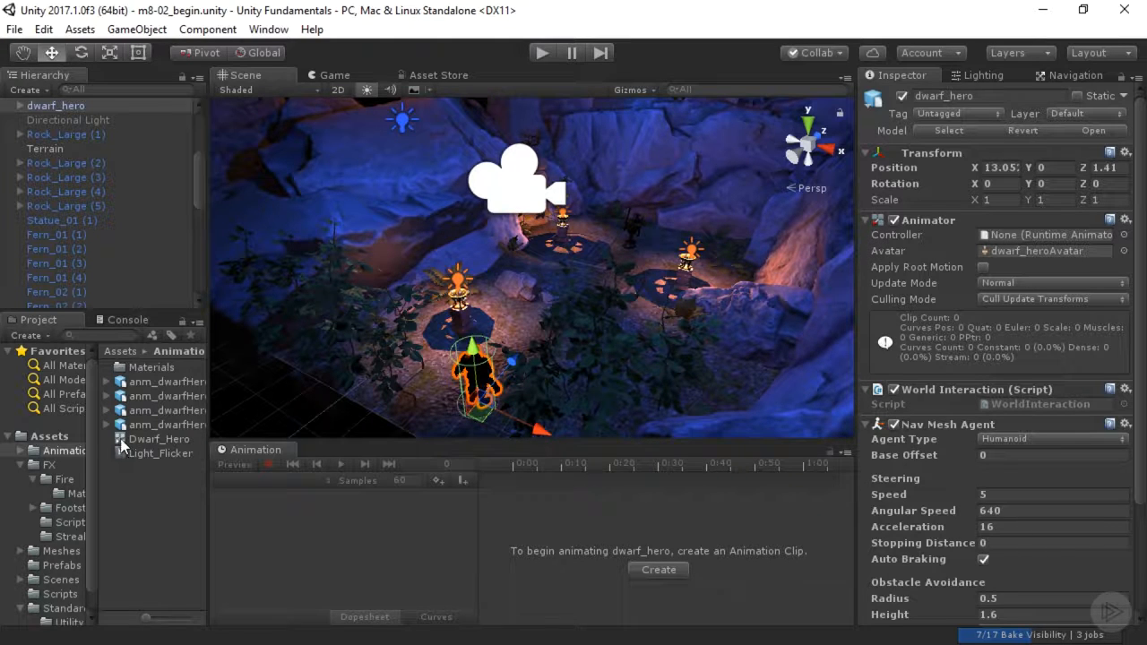
left_click_drag(123, 443, 1060, 230)
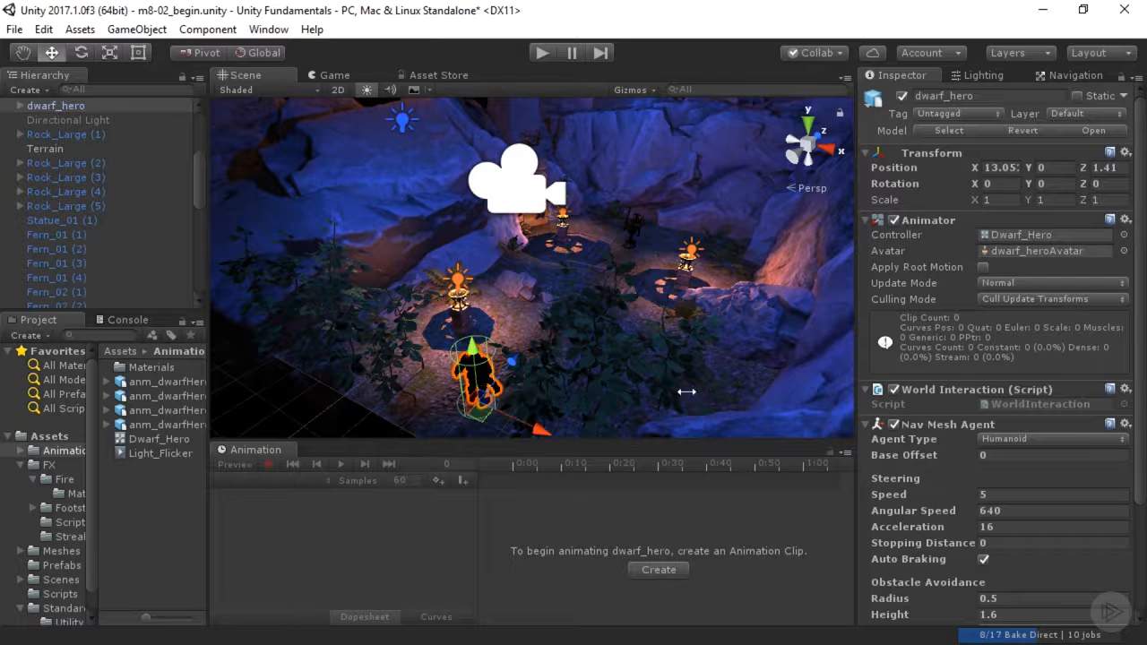
Open the Dwarf_Hero controller for editing, and enlarge the state graph by closing the Animation window and narrowing the Inspector
double_click(121, 438)
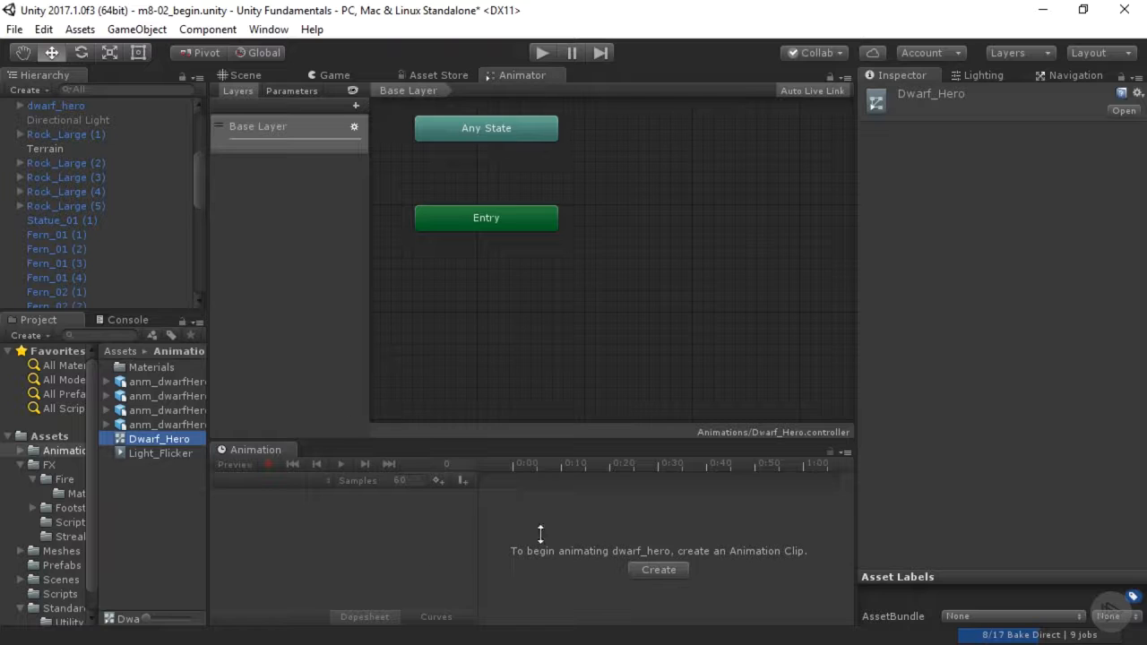
left_click(843, 451)
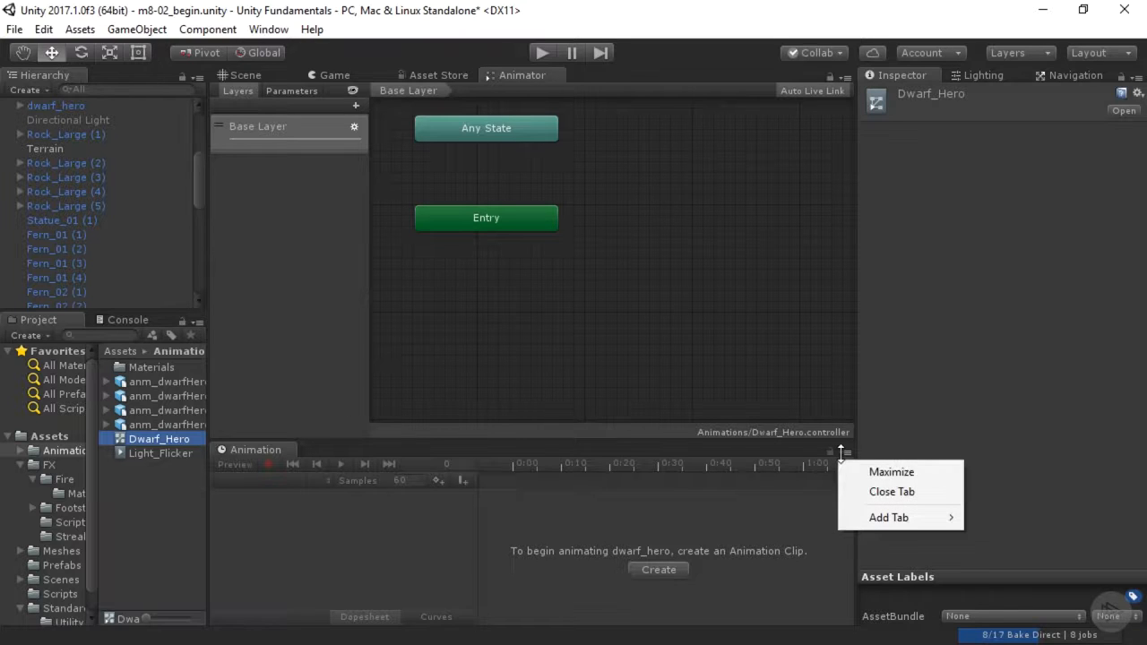
left_click(891, 491)
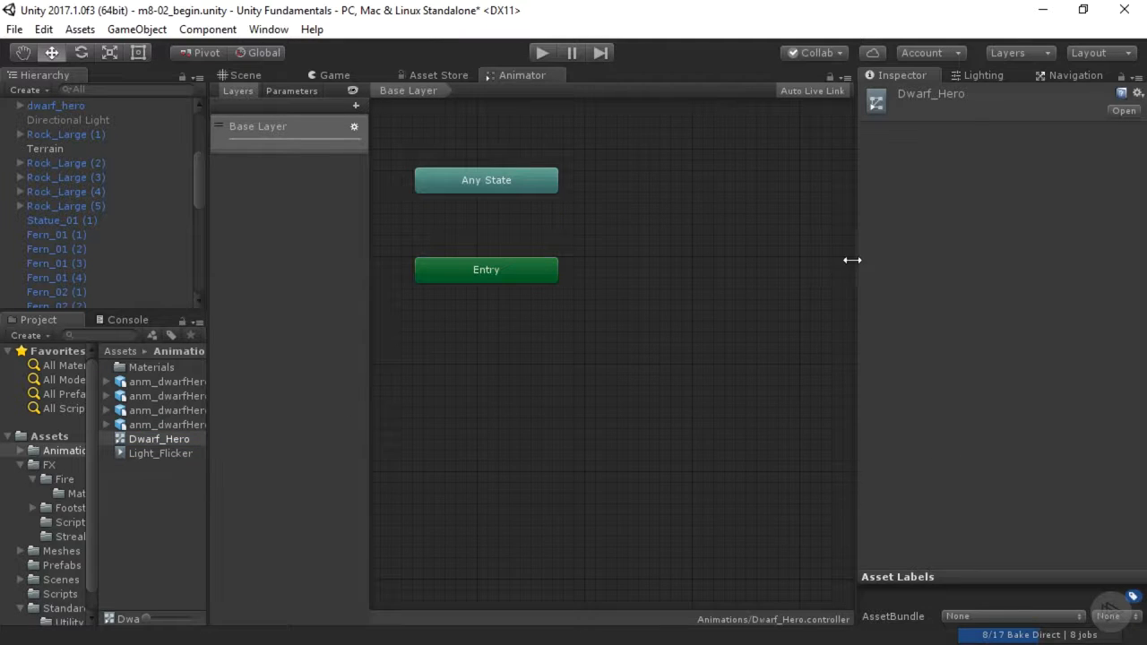
left_click_drag(852, 260, 912, 259)
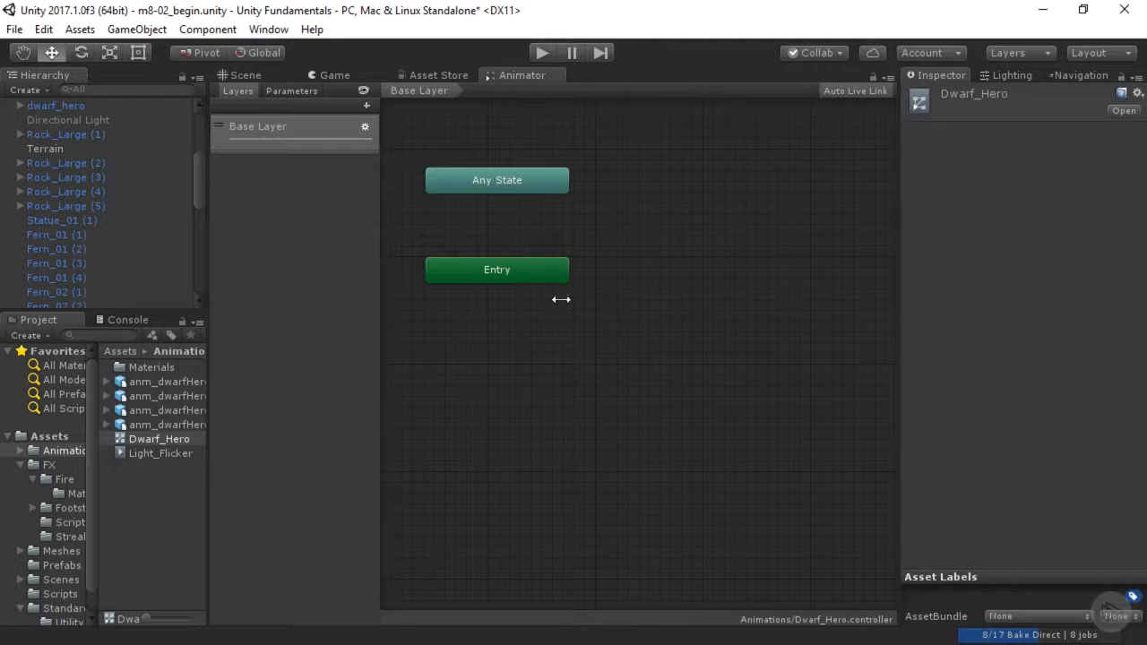
Move the Exit node closer to the Any State and Entry nodes in the state graph
middle_click_drag(676, 259, 589, 376)
middle_click_drag(832, 377, 921, 343)
middle_click_drag(681, 389, 499, 404)
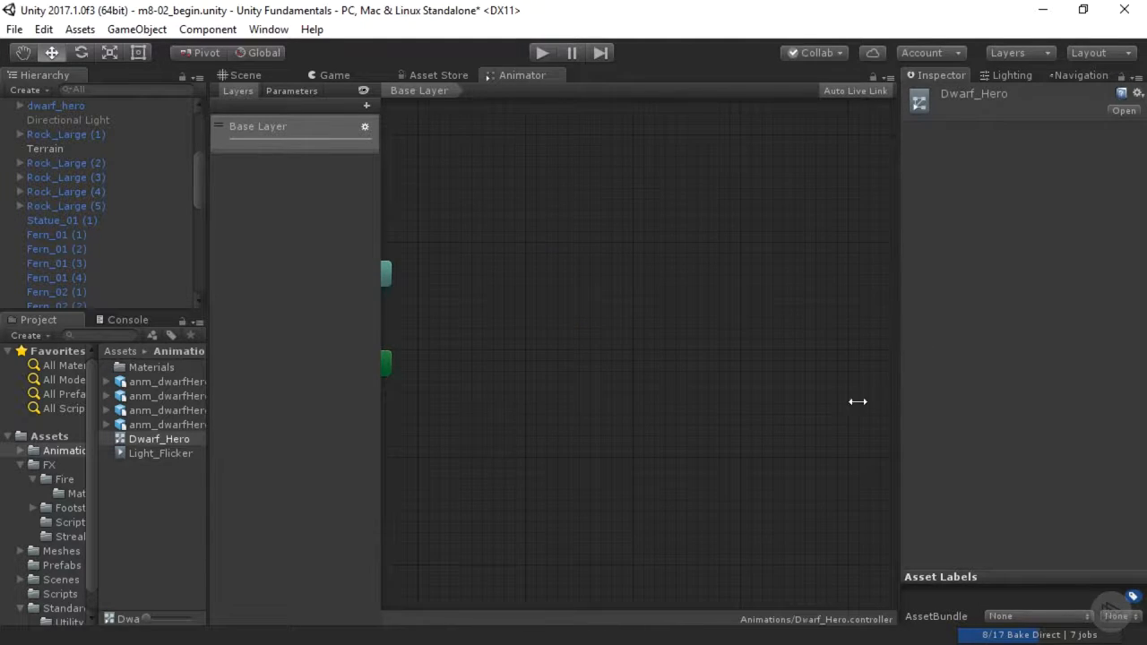
middle_click_drag(858, 402, 737, 412)
left_click(753, 369)
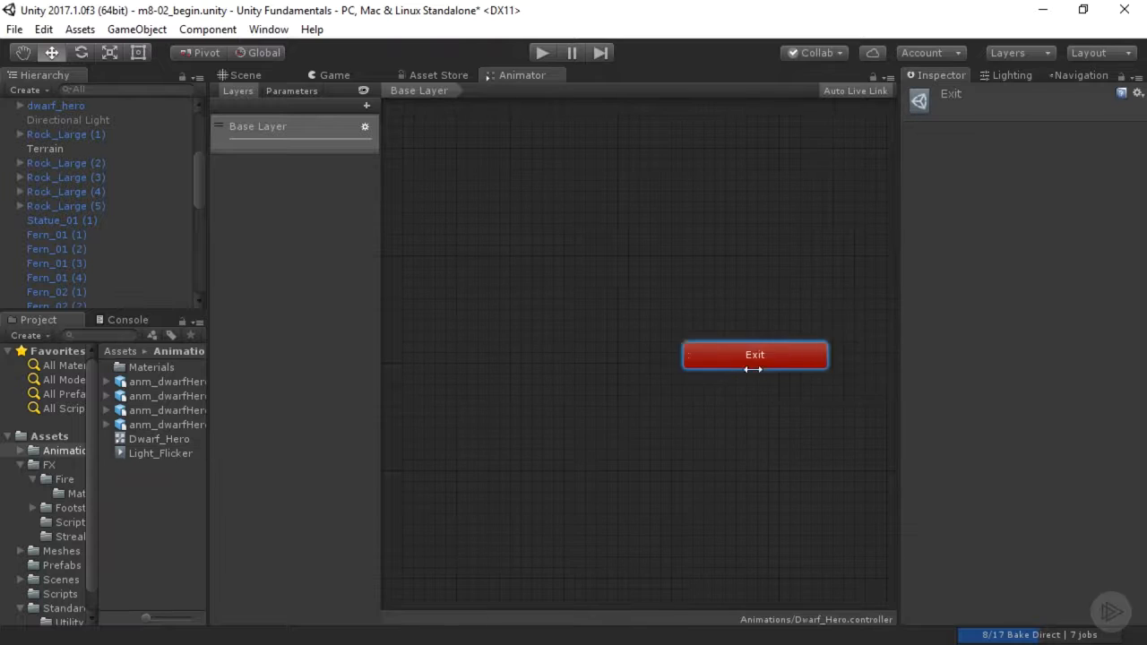
left_click_drag(753, 369, 580, 372)
middle_click_drag(463, 392, 709, 373)
left_click_drag(825, 337, 747, 324)
middle_click_drag(445, 376, 540, 391)
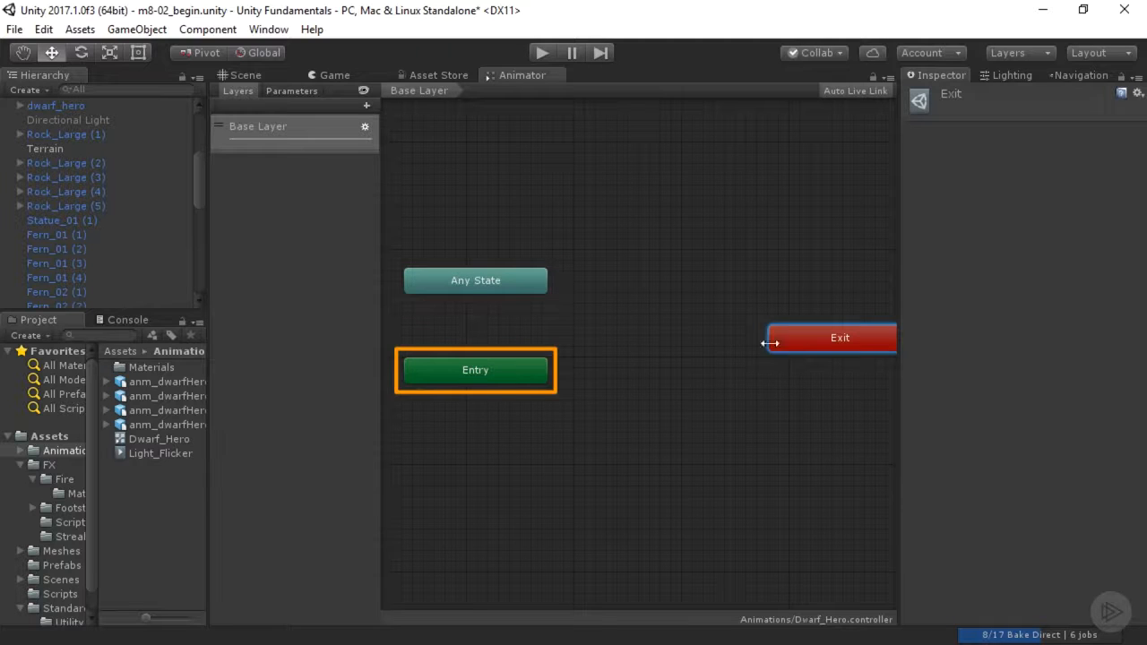
left_click(720, 355)
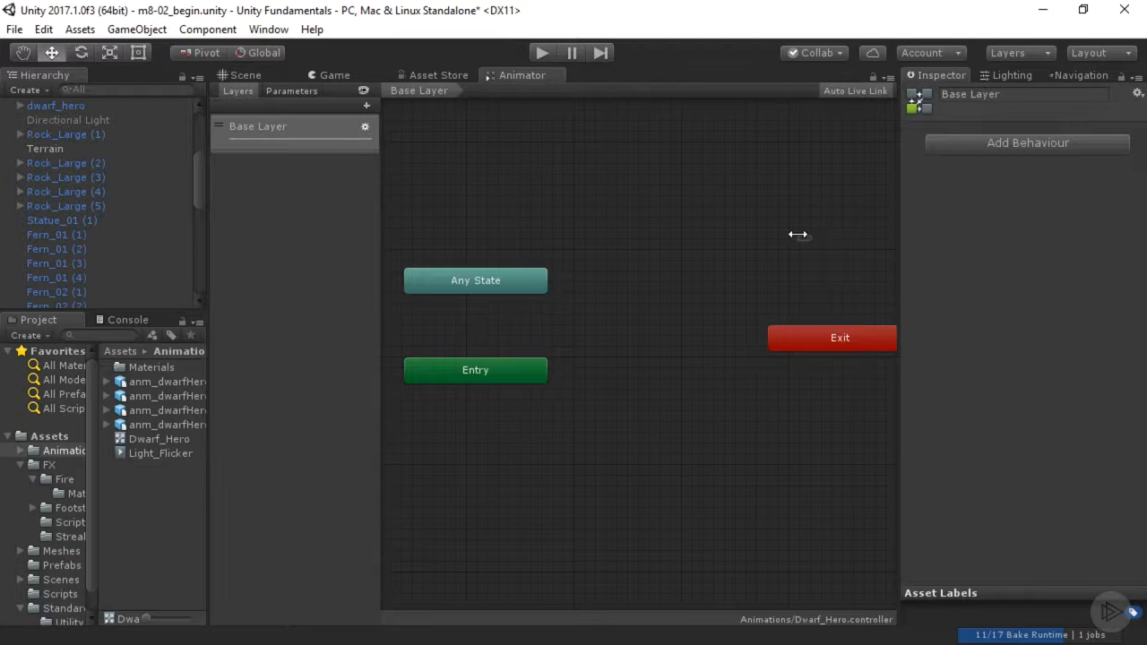
mouse_move(779, 278)
middle_mouse_down()
mouse_move(758, 274)
mouse_move(780, 260)
mouse_move(769, 259)
middle_mouse_up()
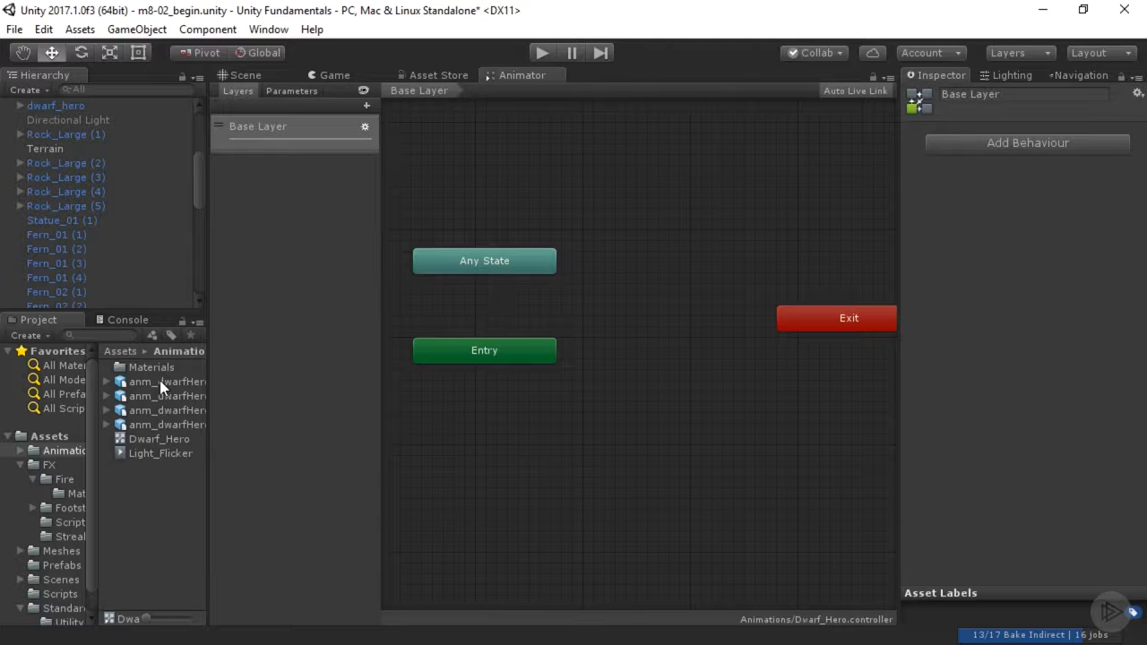
Widen the Project window to show full asset names and add anm_dwarfHero_idle to the graph as the first state
left_click_drag(208, 374, 247, 373)
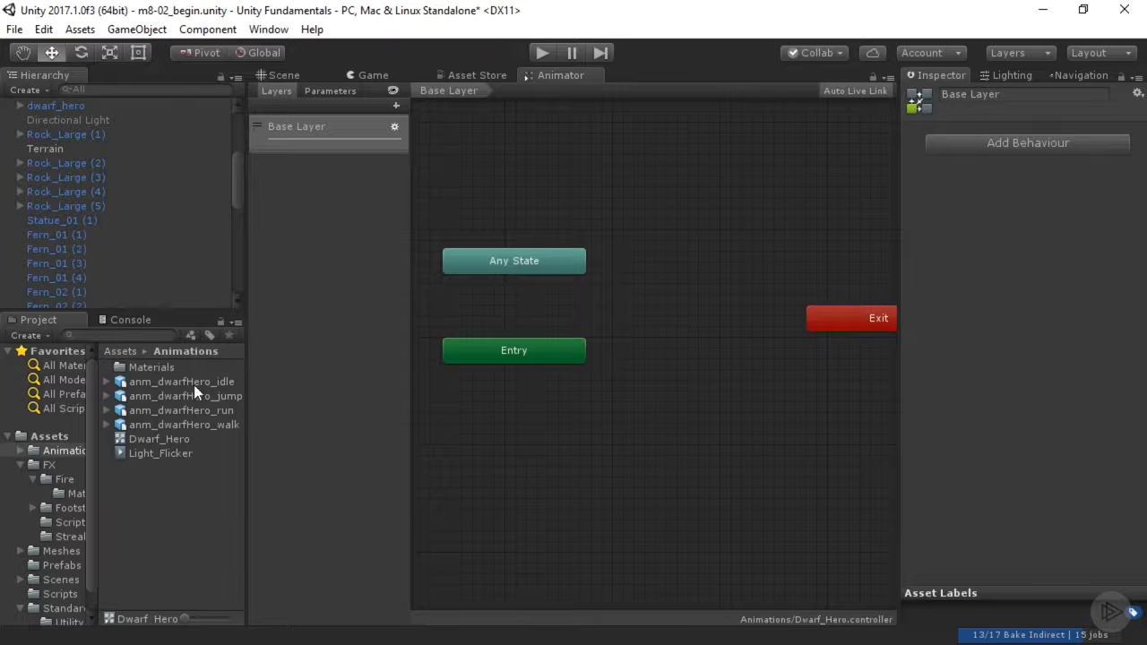
left_click_drag(146, 383, 667, 263)
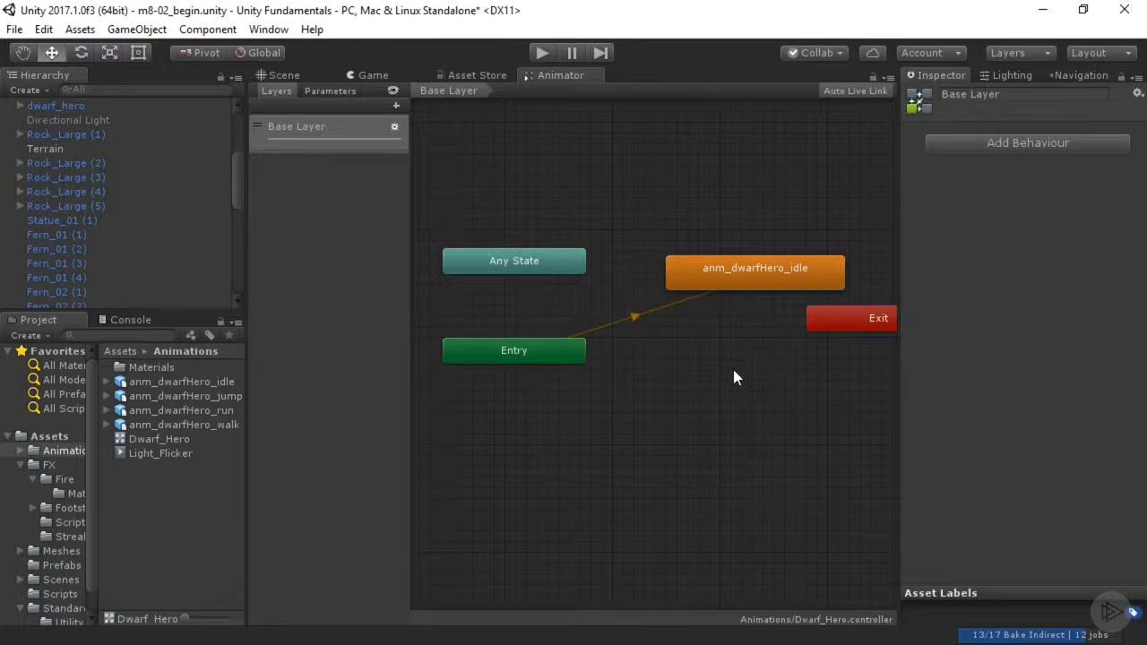
Move the Exit node farther from Entry and line up the anm_dwarfHero_idle state horizontally with Entry
middle_click_drag(732, 376, 679, 338)
left_click_drag(801, 292, 924, 285)
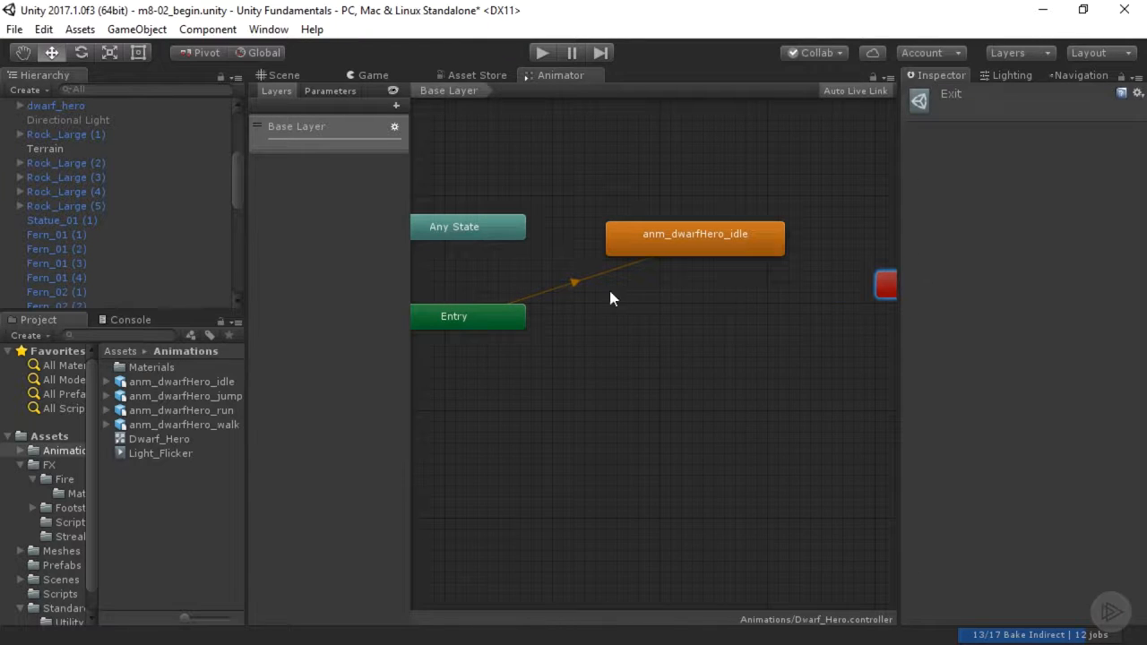
left_click(574, 283)
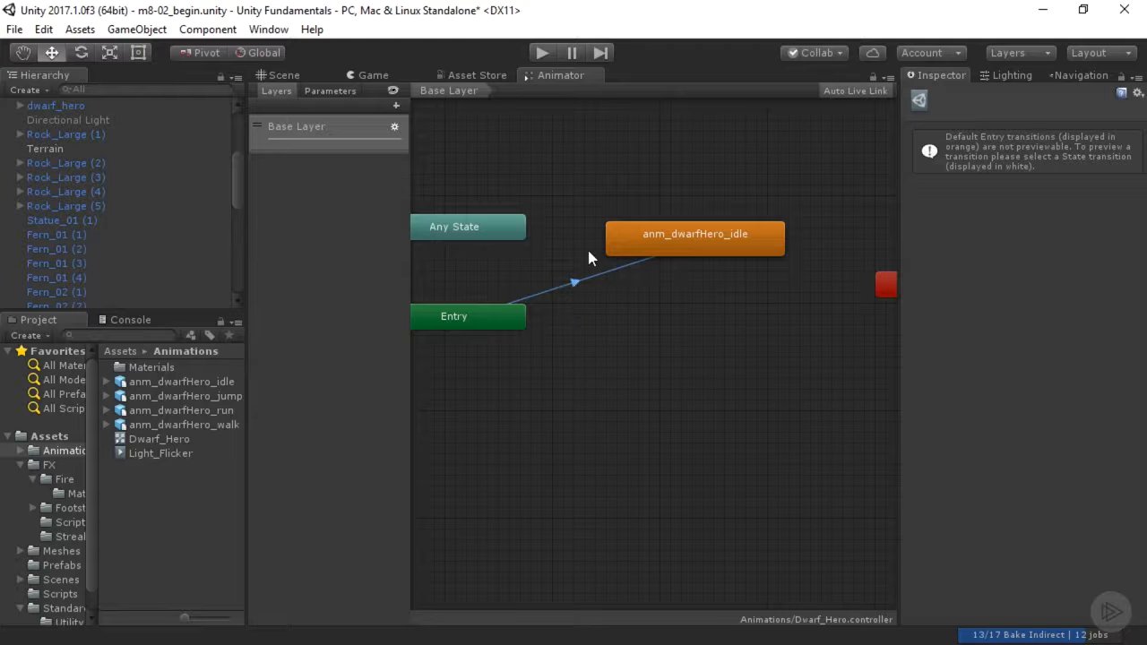
left_click_drag(693, 239, 711, 312)
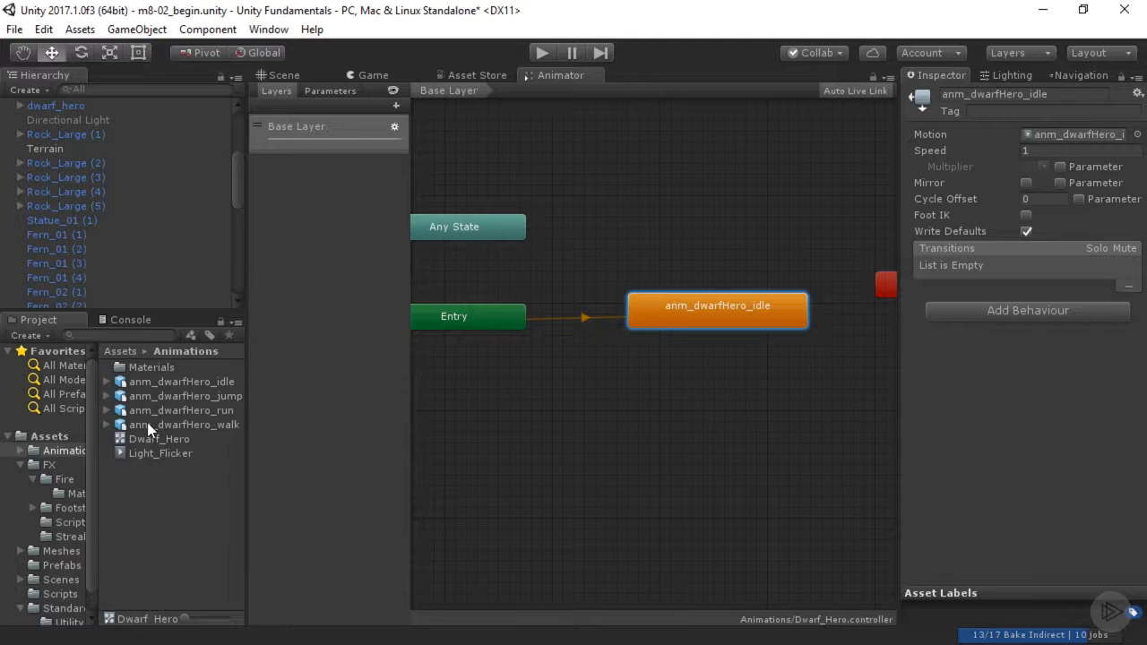
Add anm_dwarfHero_walk to the graph as a state and place it directly below anm_dwarfHero_idle
left_click_drag(168, 425, 717, 386)
left_click_drag(780, 408, 694, 413)
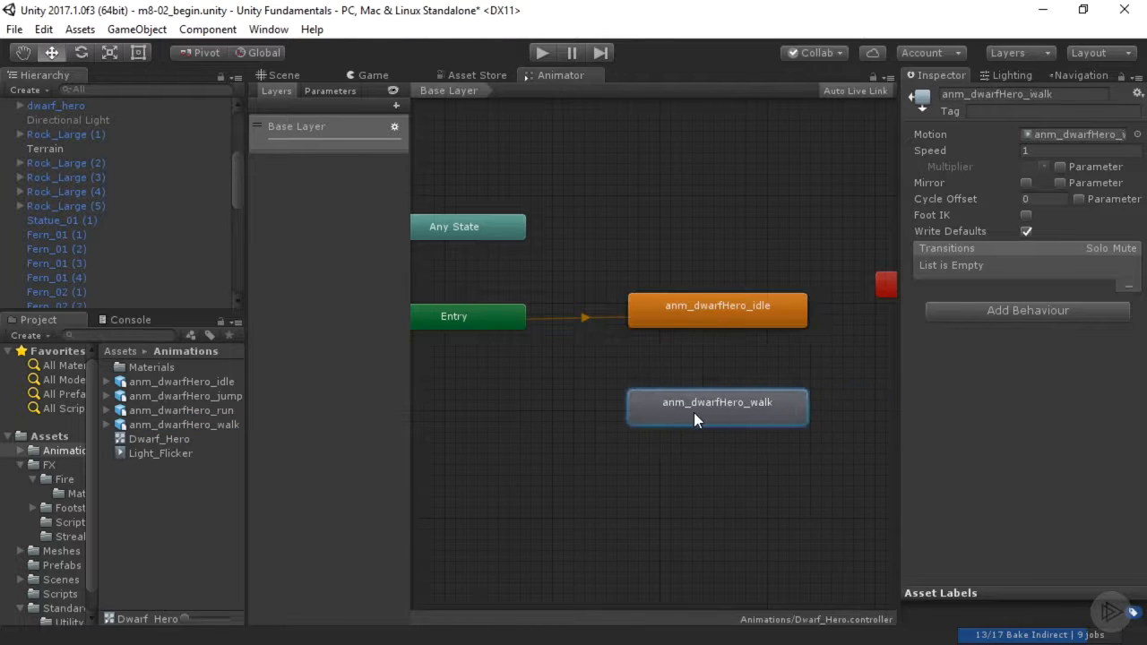
left_click(709, 358)
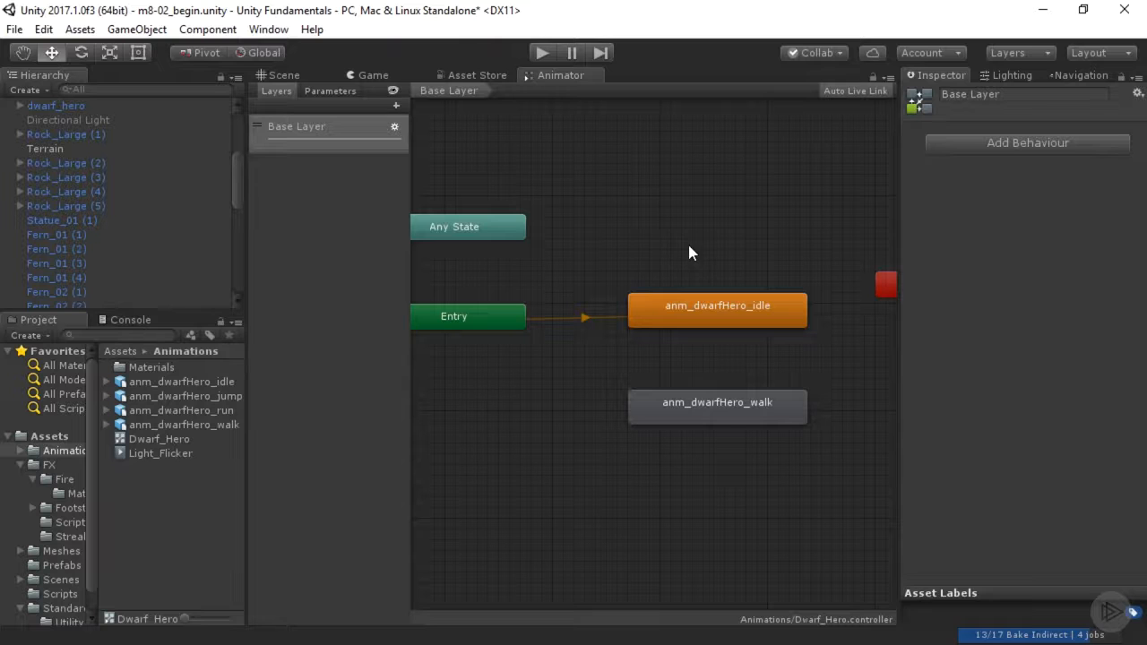
Play the scene and examine the dwarf hero's animation up close from several angles in the Scene view
left_click(309, 75)
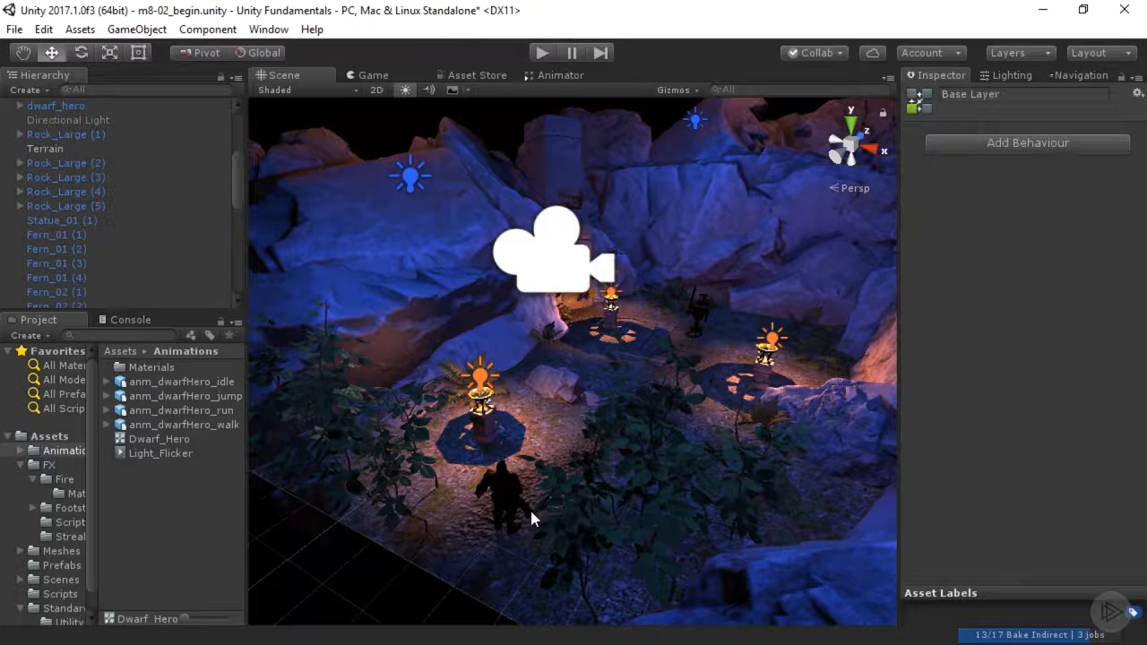
left_click(542, 52)
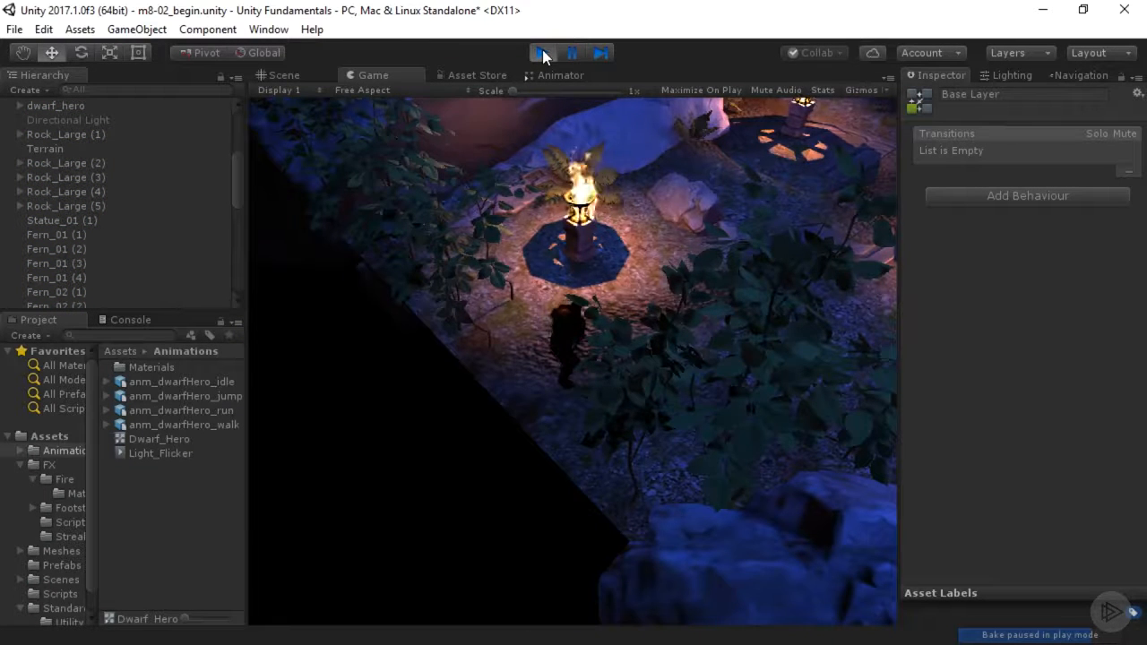
left_click(305, 75)
left_click_drag(507, 481, 527, 343, "alt")
scroll(518, 473, "up", 8, "alt")
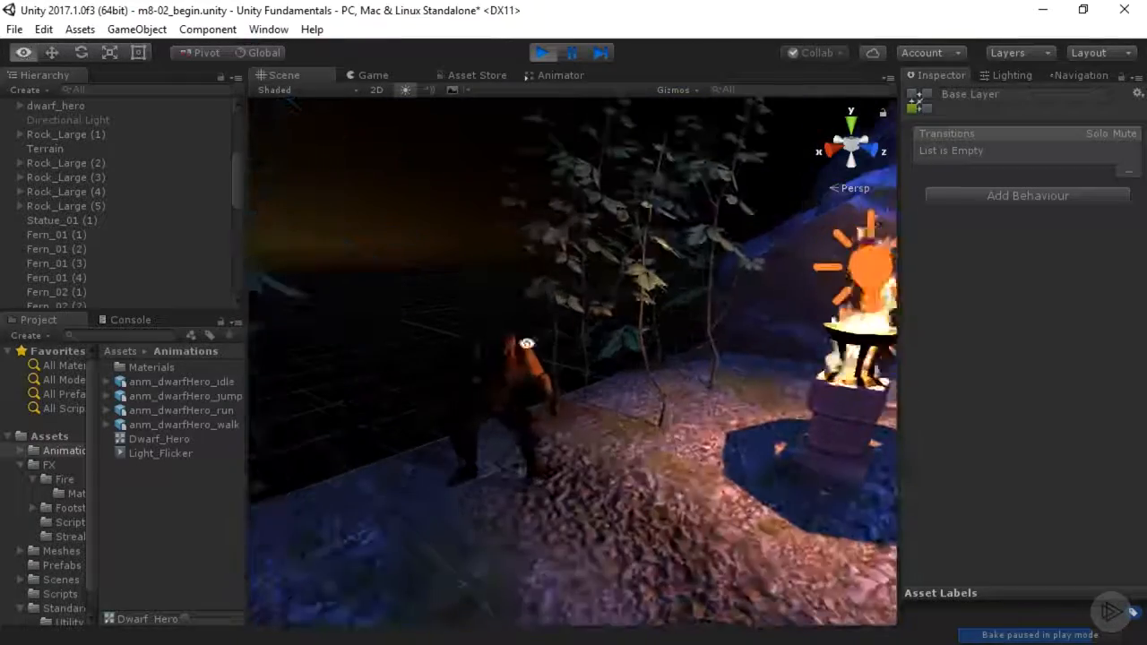
right_click_drag(527, 343, 527, 335, "alt")
middle_click_drag(527, 336, 622, 411, "alt")
left_click_drag(621, 411, 552, 401, "alt")
right_click_drag(552, 401, 550, 392, "alt")
left_click_drag(550, 392, 558, 146, "alt")
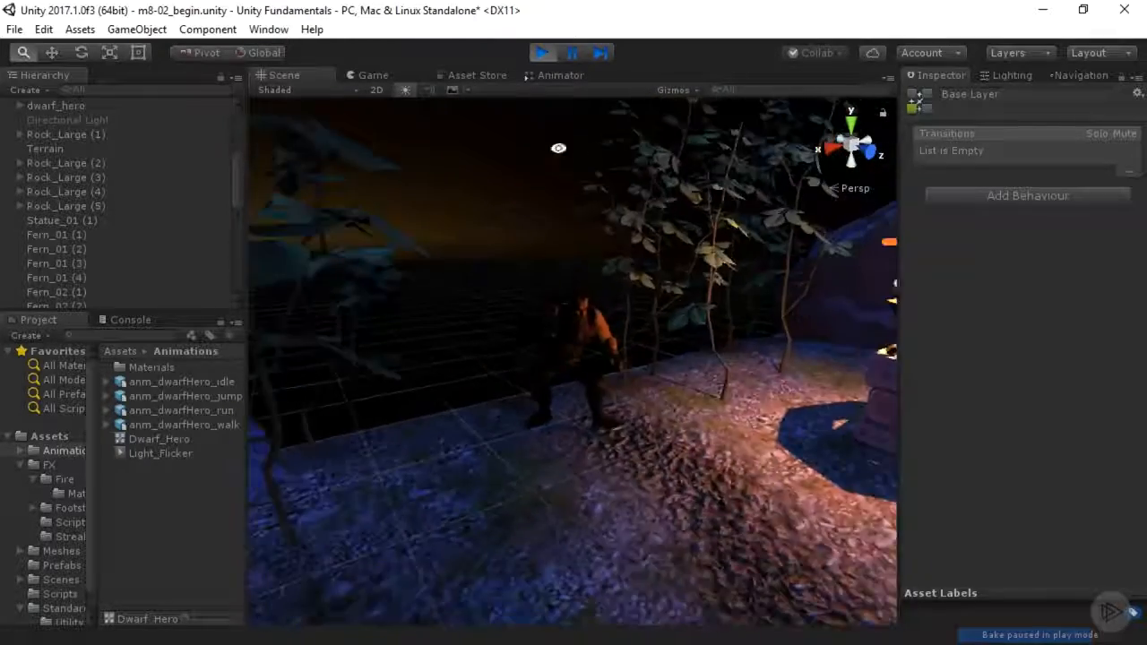
right_click_drag(559, 146, 523, 251, "alt")
left_click_drag(522, 251, 582, 410, "alt")
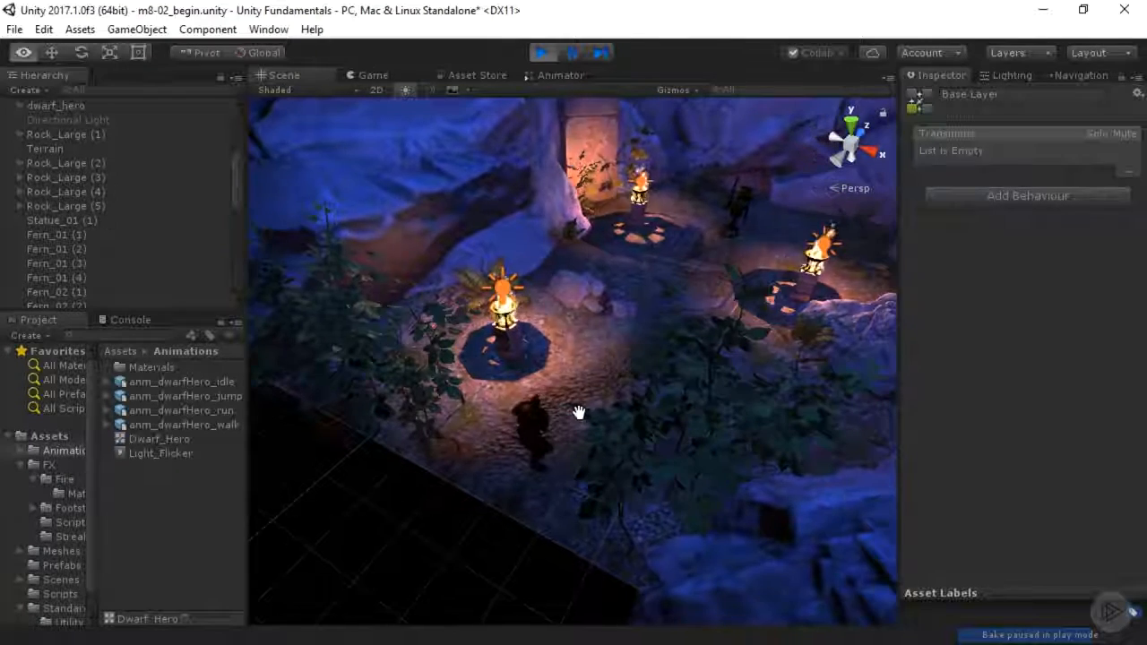